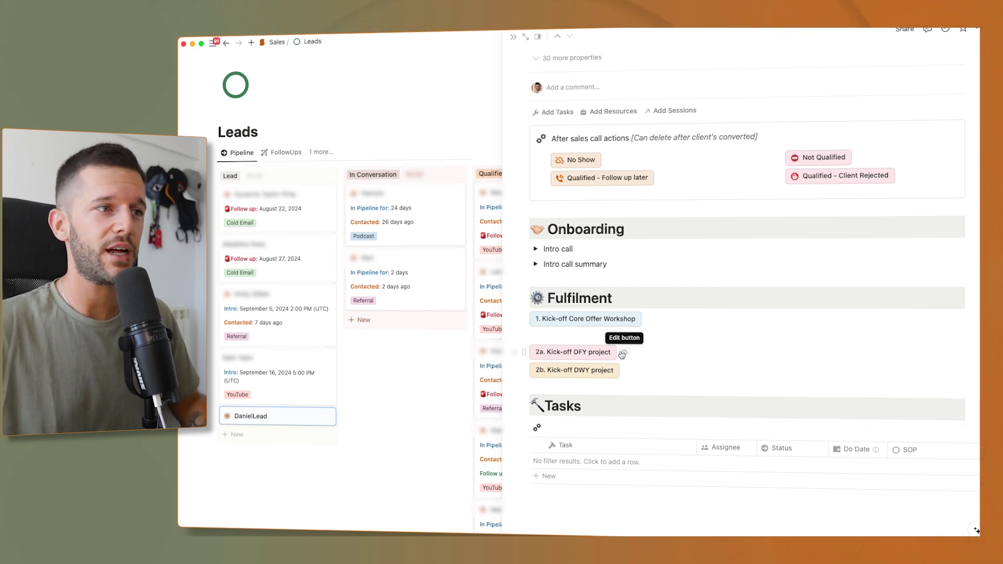
Review the lead's Payment Installments options 1–3 without choosing one, then switch to the Zapier tab
scroll(622, 355, up, 15)
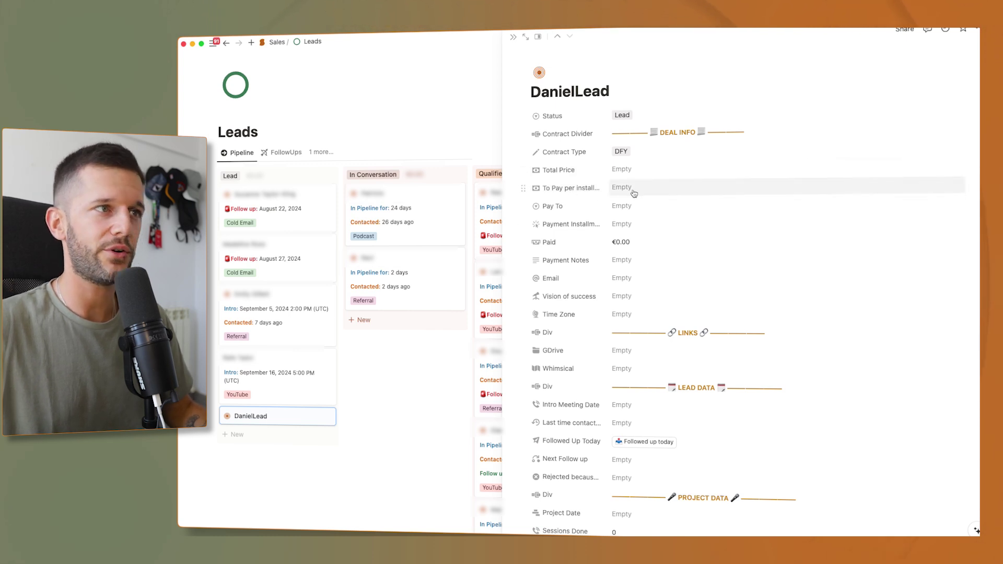
click(654, 225)
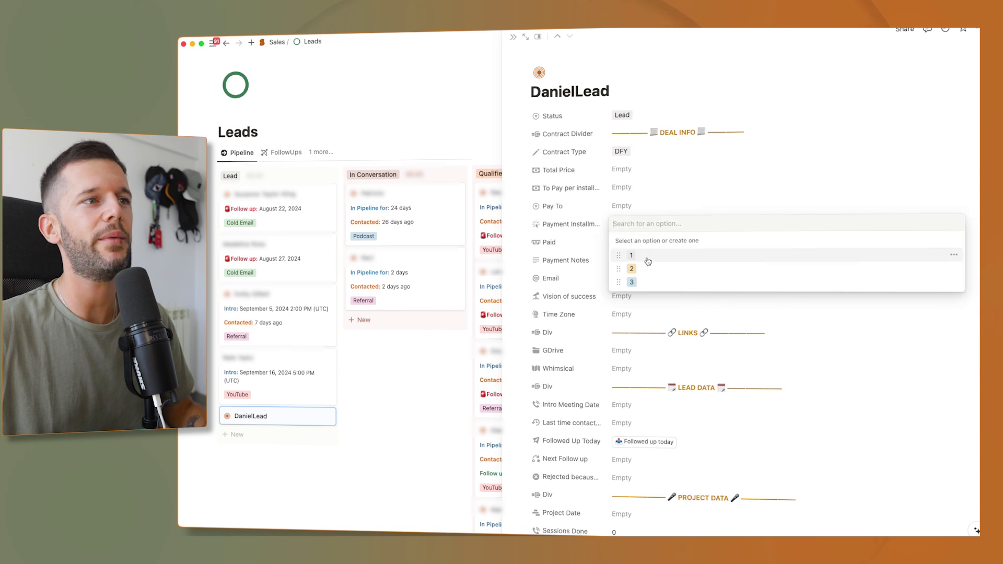
click(590, 214)
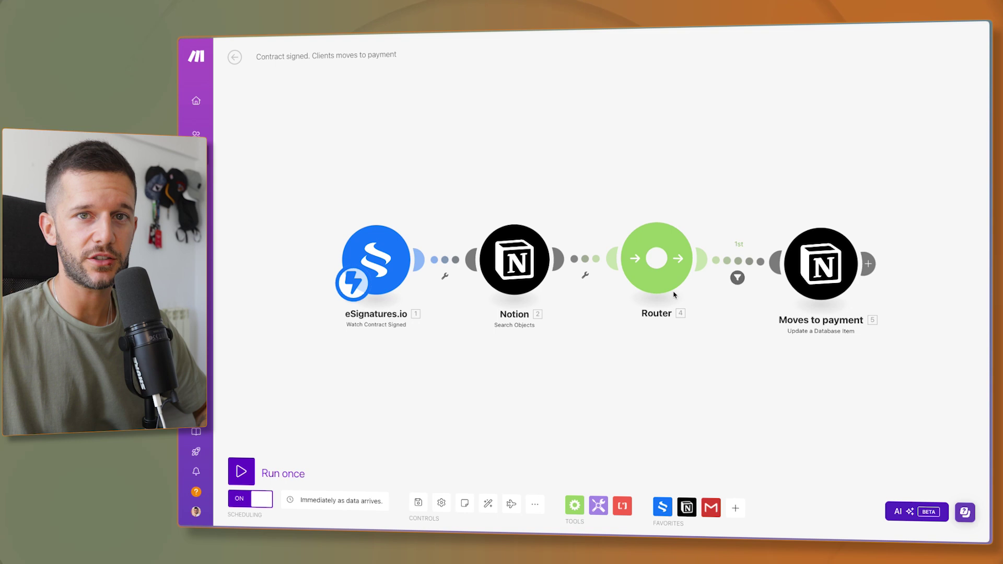
key(super+t)
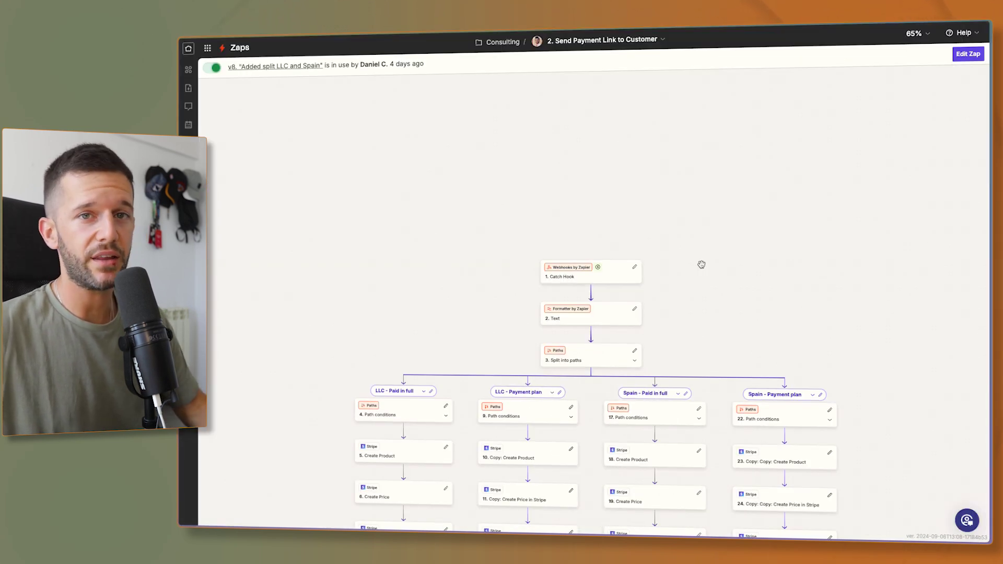
Scroll through the Send Payment Link to Customer zap's LLC and Spain payment paths
scroll(701, 264, down, 5)
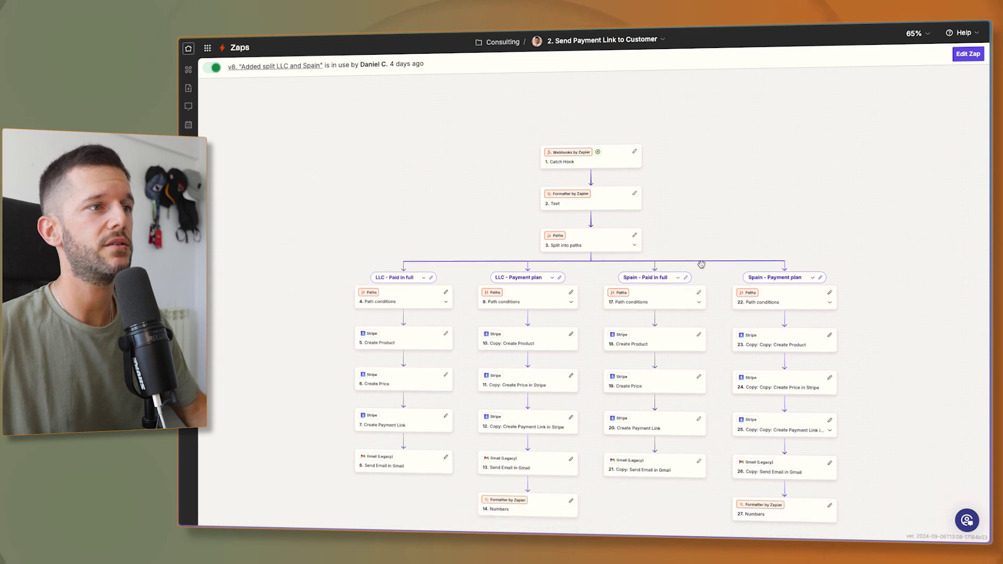
scroll(701, 264, up, 4)
scroll(698, 374, down, 3)
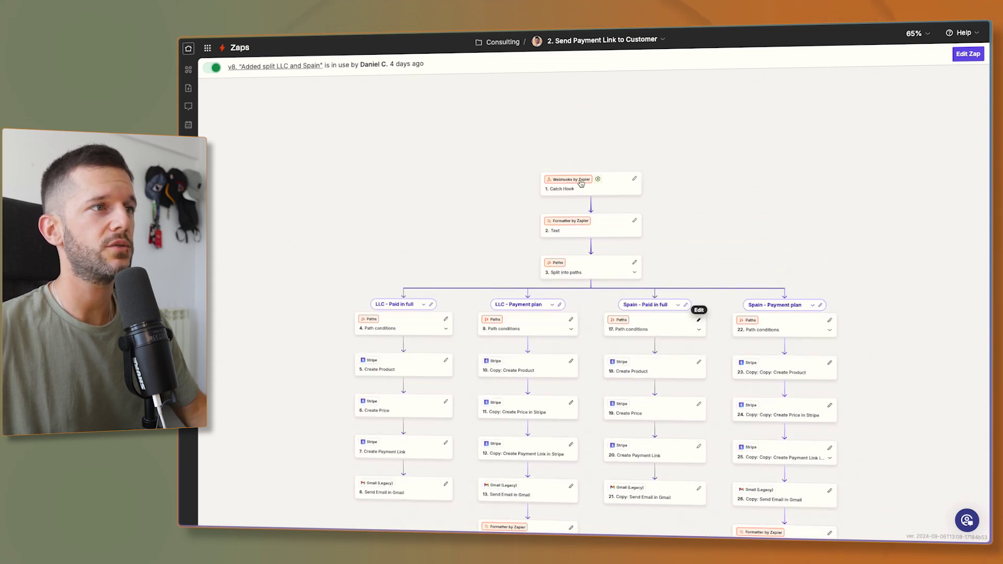
scroll(590, 192, down, 3)
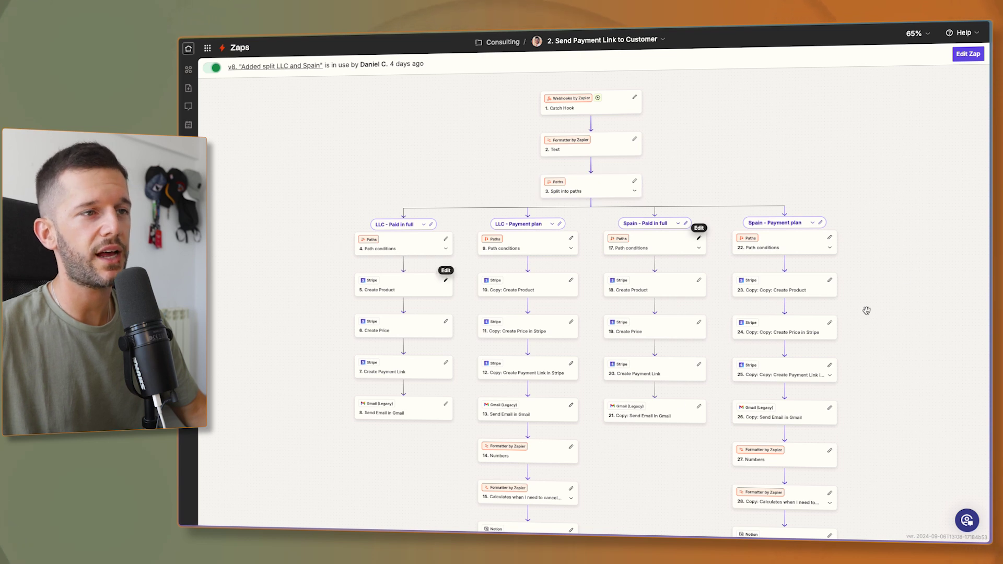
scroll(758, 248, down, 2)
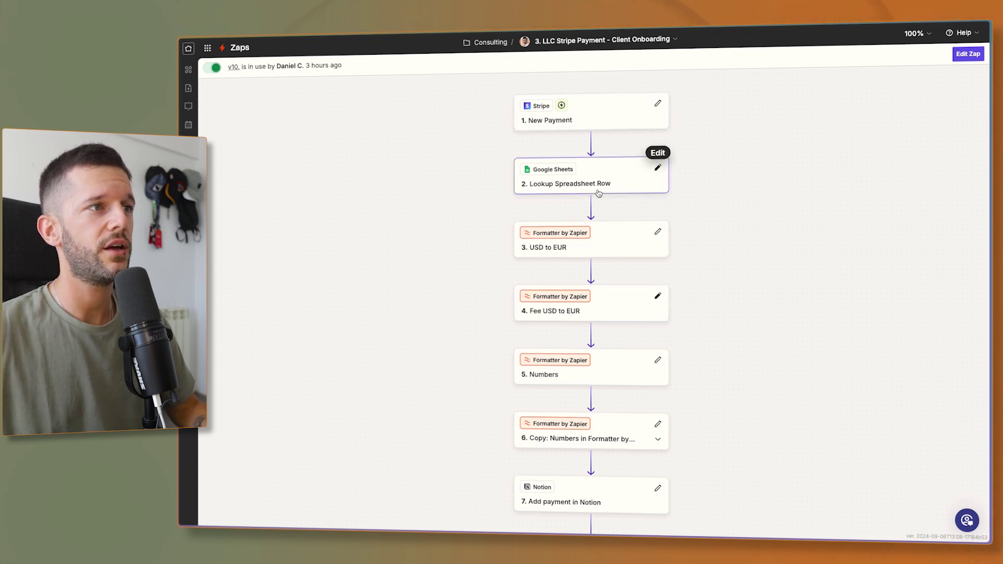
scroll(654, 310, down, 5)
scroll(554, 239, down, 6)
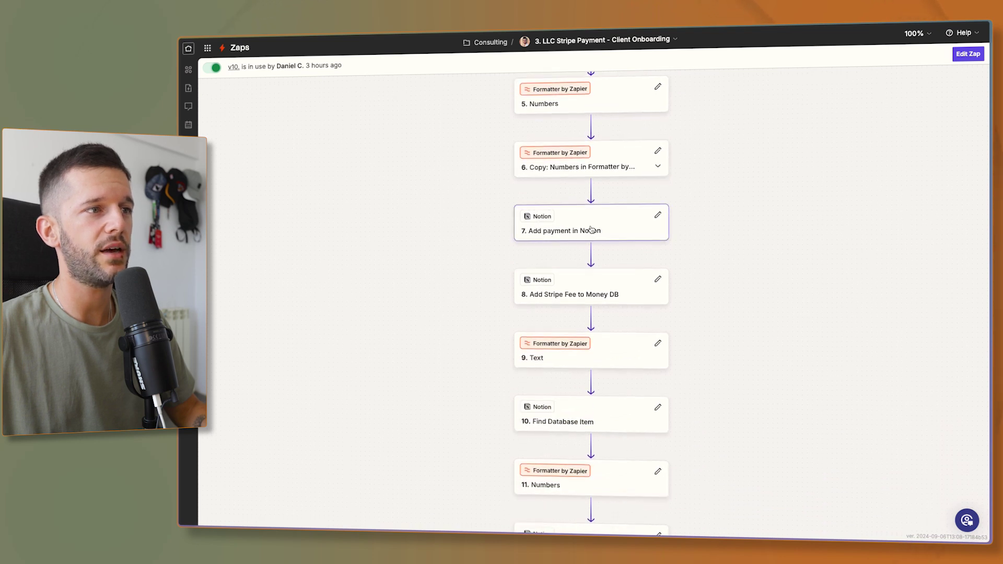
scroll(537, 229, down, 2)
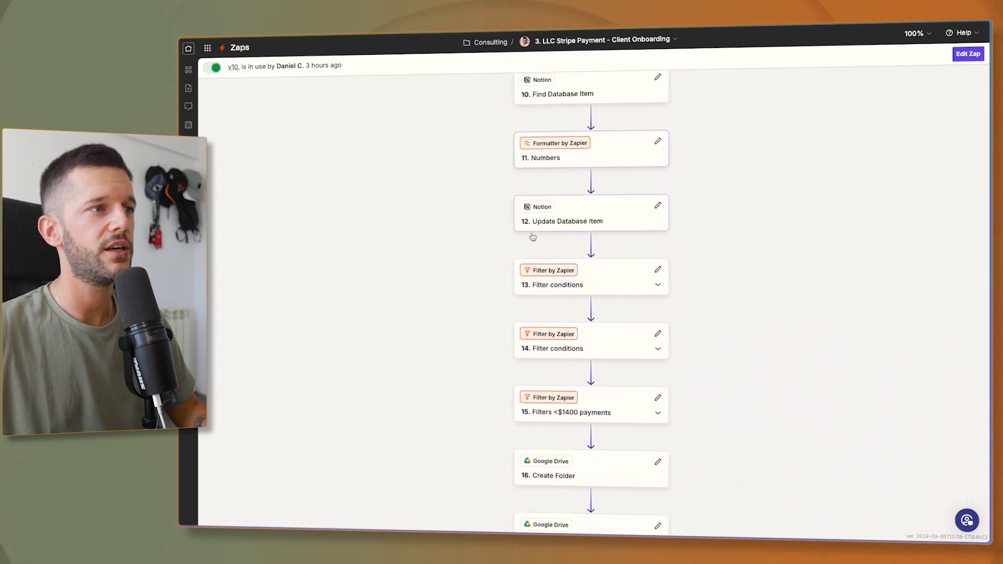
scroll(570, 224, down, 1)
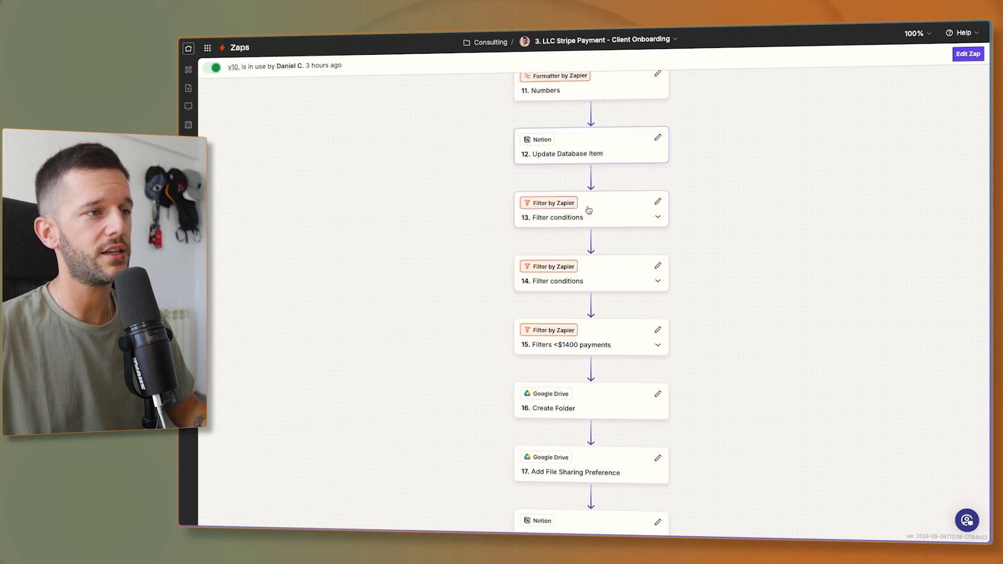
scroll(580, 242, down, 2)
scroll(580, 241, down, 5)
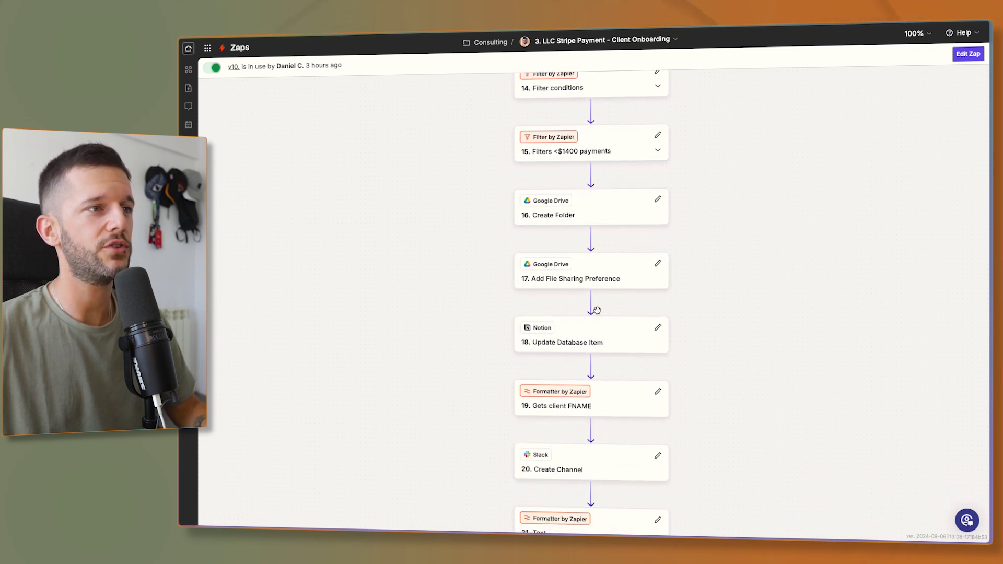
scroll(617, 236, down, 1)
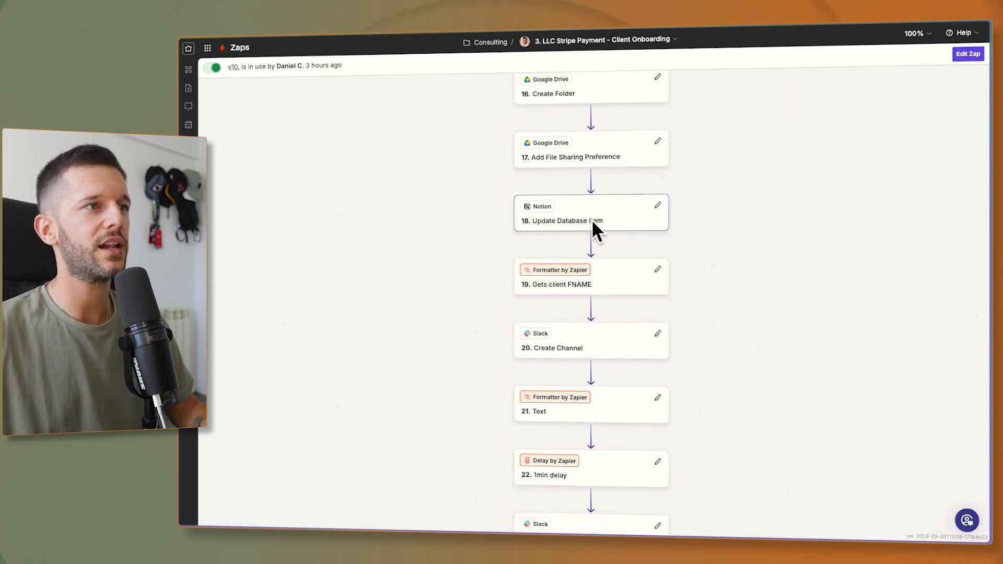
scroll(576, 224, down, 3)
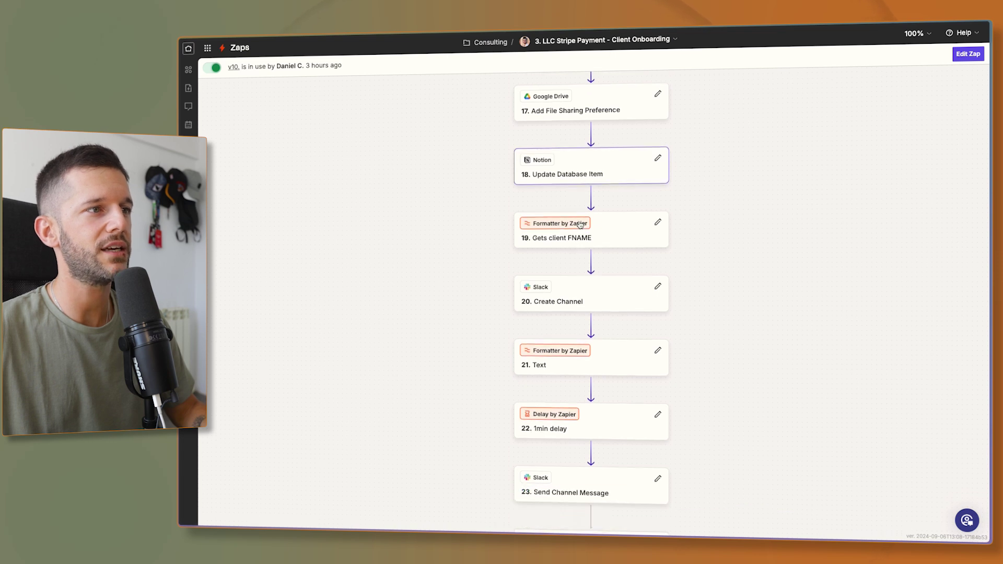
scroll(598, 262, down, 2)
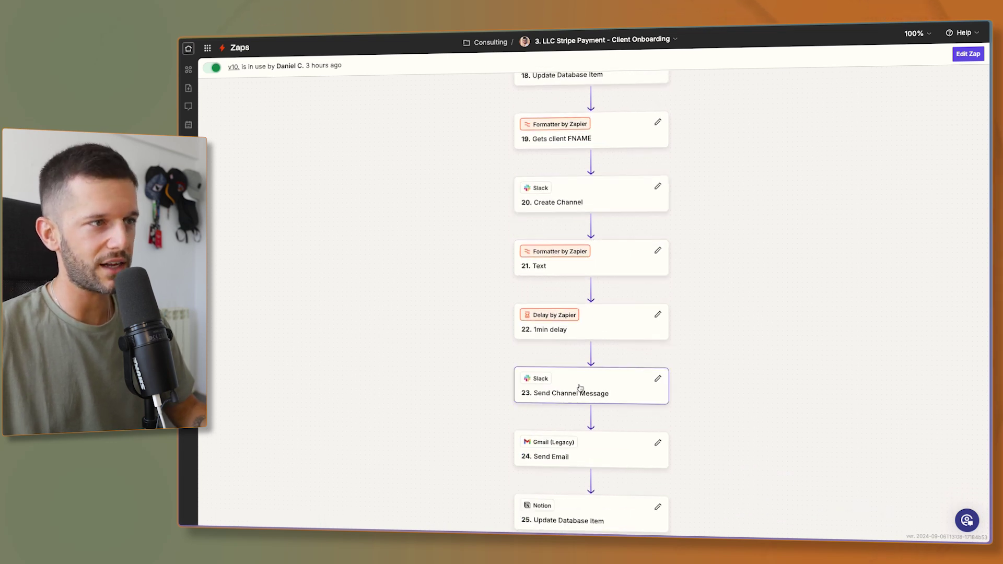
scroll(579, 356, down, 3)
scroll(601, 313, down, 1)
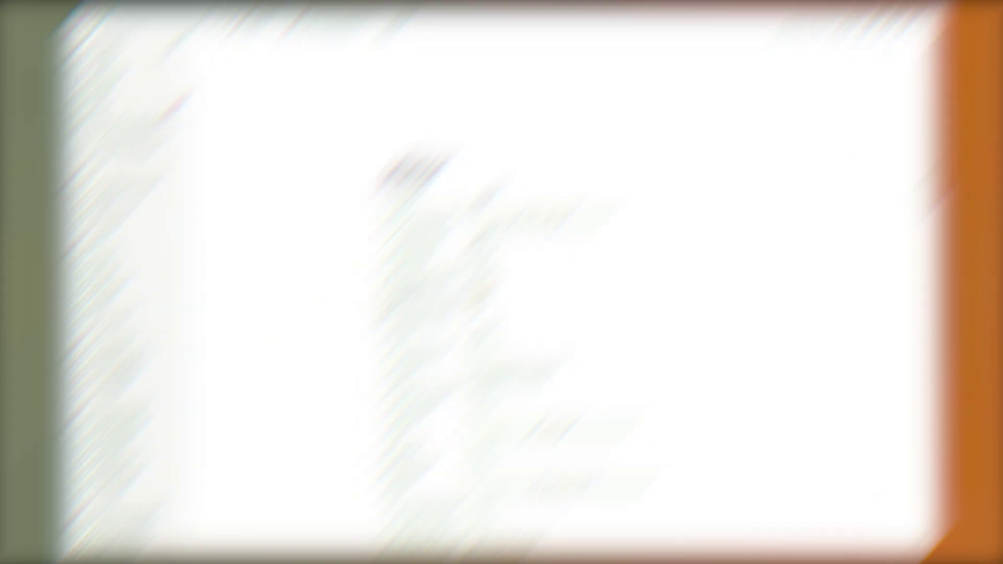
Kick off the DFY project to send the contract, then open its signing page from Gmail
scroll(298, 414, down, 1)
click(448, 439)
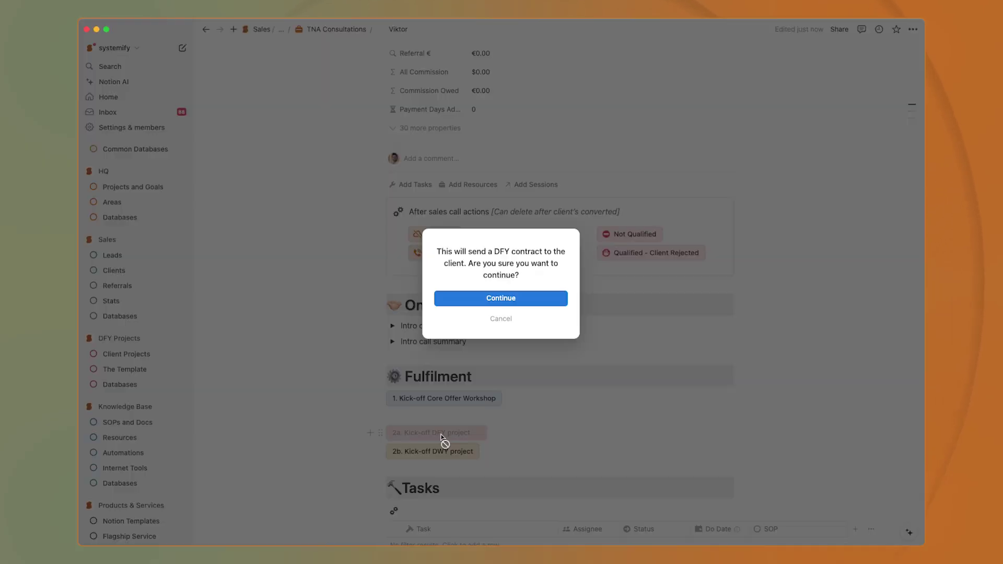
click(499, 299)
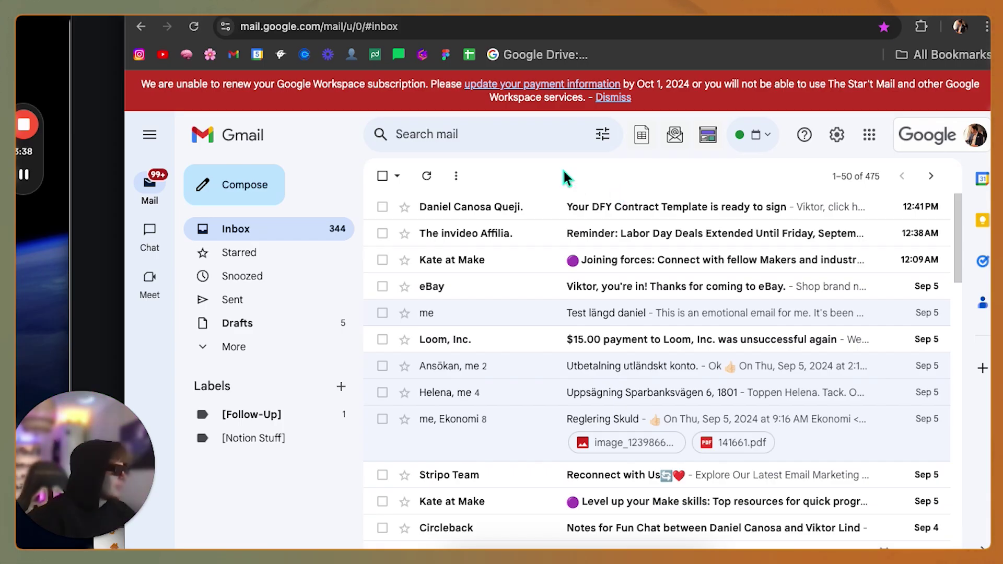
click(578, 206)
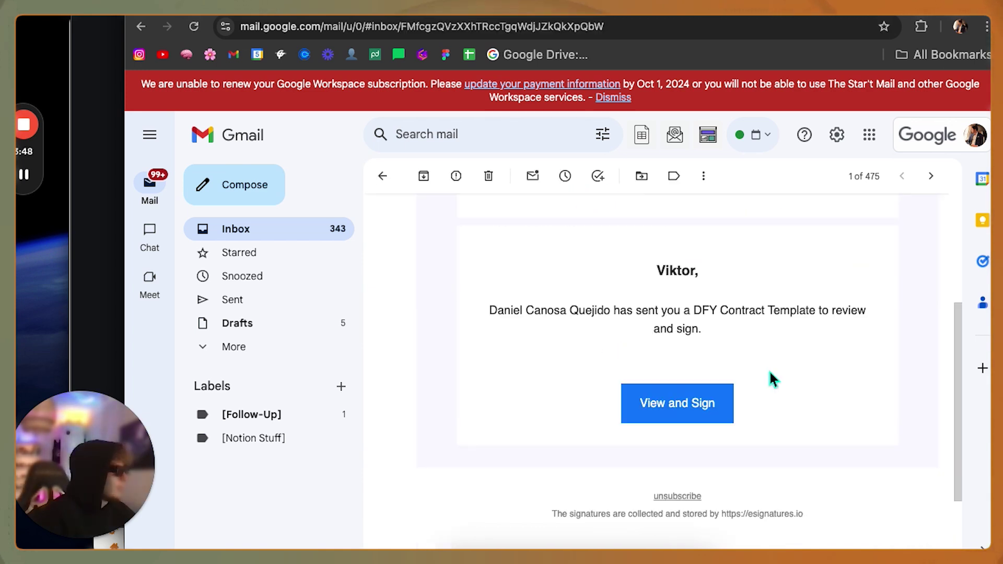
click(676, 402)
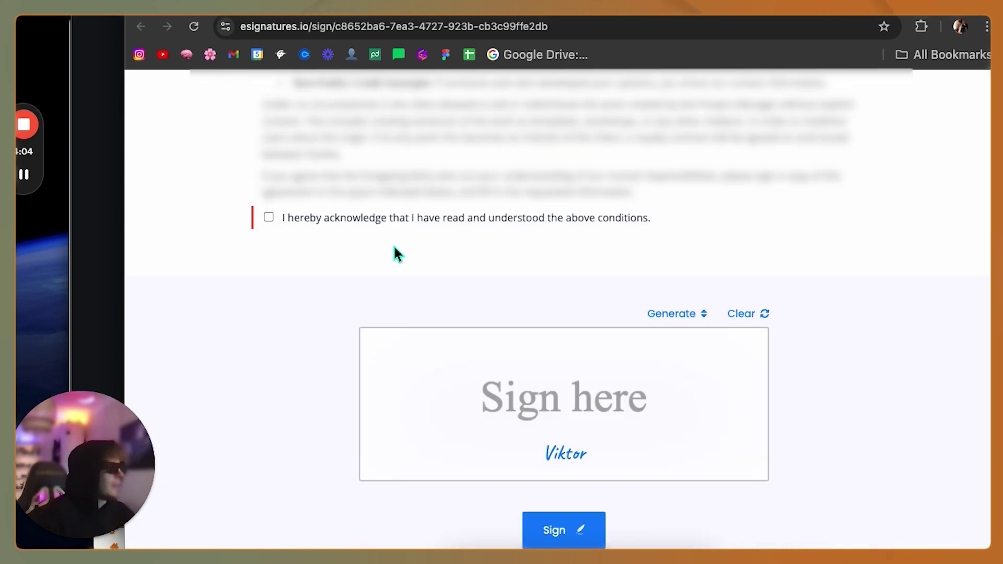
Acknowledge the conditions, draw a signature and sign the DFY Contract Template, then open the confirmation email
scroll(326, 253, down, 3)
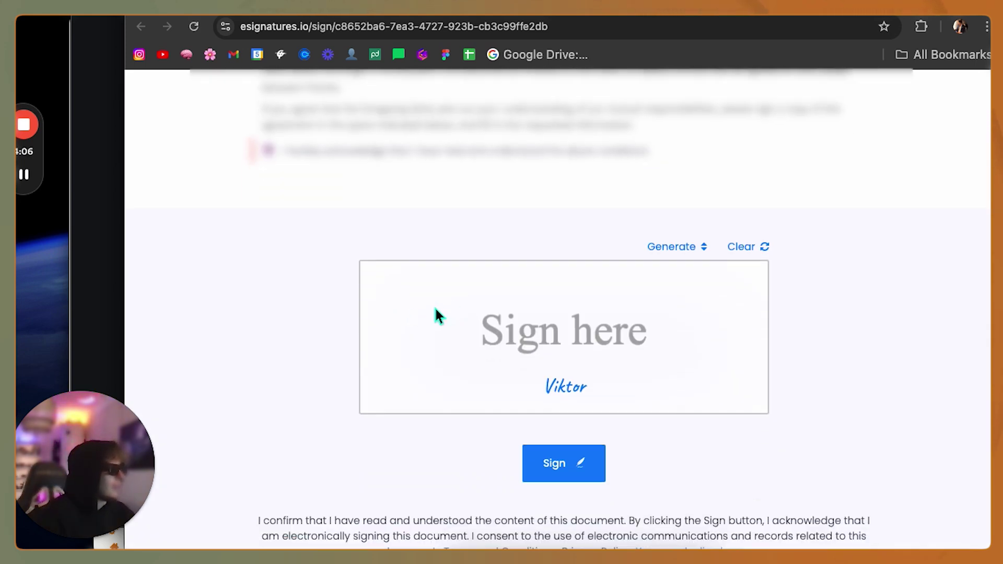
drag(434, 307, 647, 300)
mouse_move(490, 338)
mouse_down()
mouse_move(588, 317)
mouse_move(552, 354)
mouse_up()
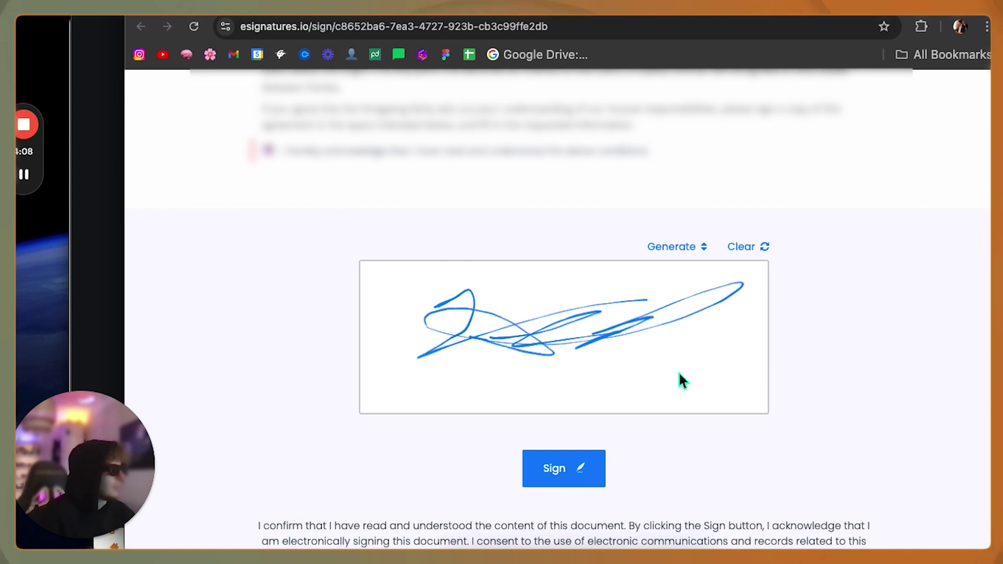
click(571, 468)
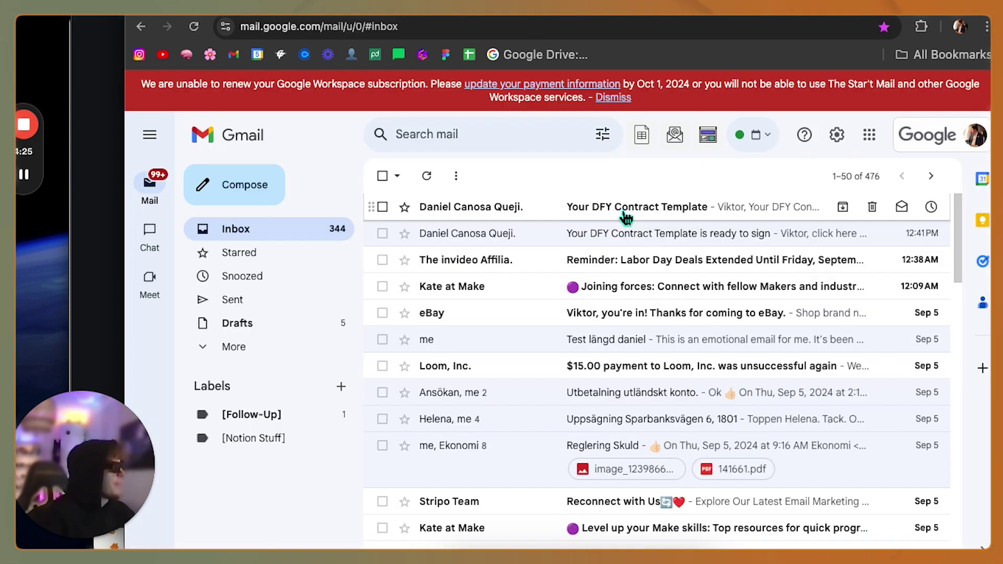
click(626, 216)
View the signed contract, then follow the payment link in the Notion Consulting - Payment email
scroll(680, 304, down, 4)
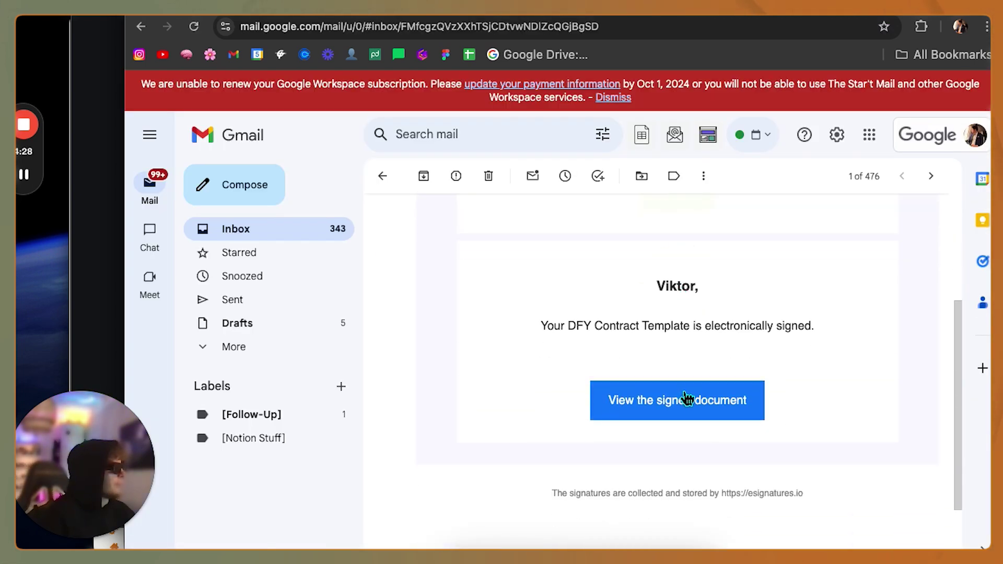
click(685, 400)
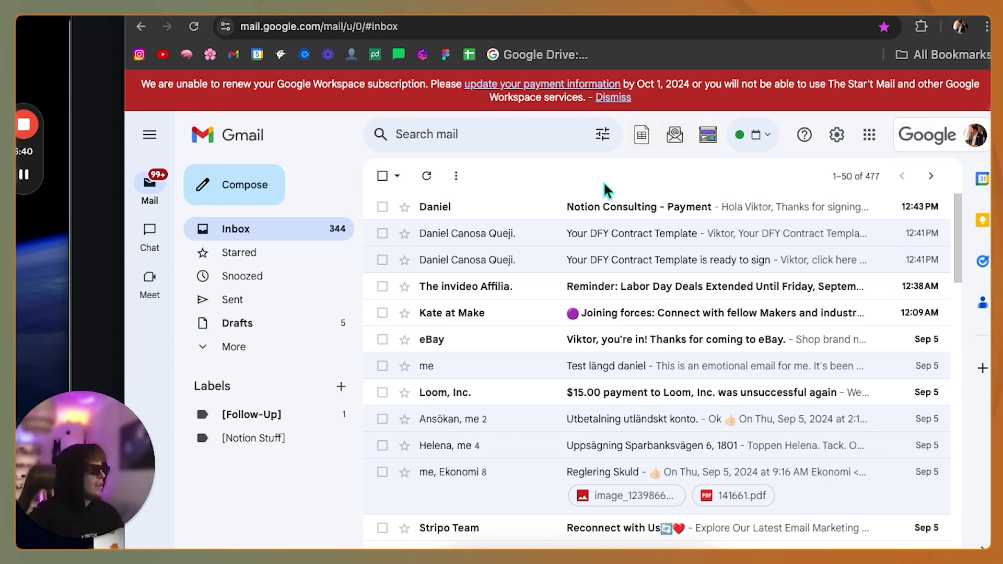
click(604, 207)
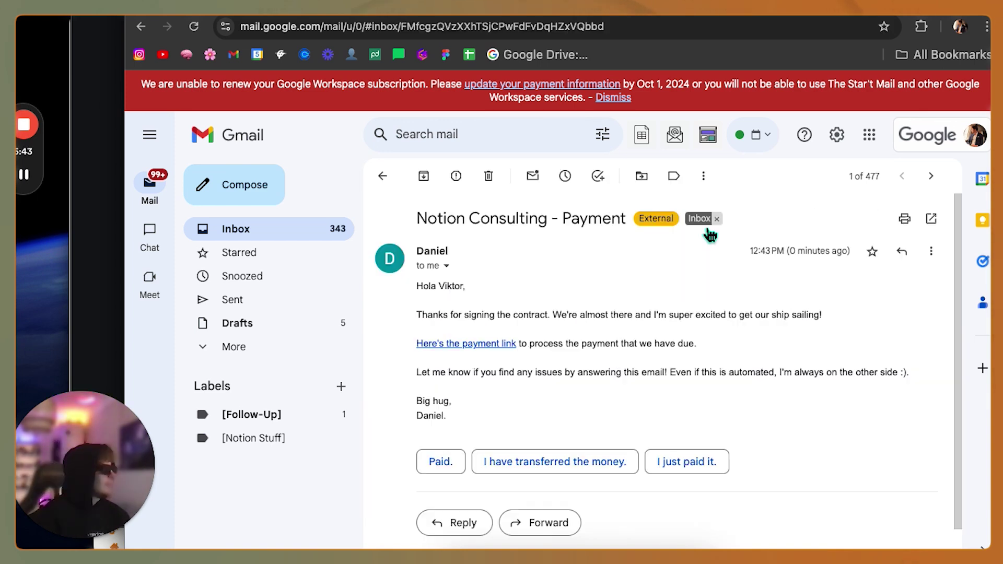
click(494, 317)
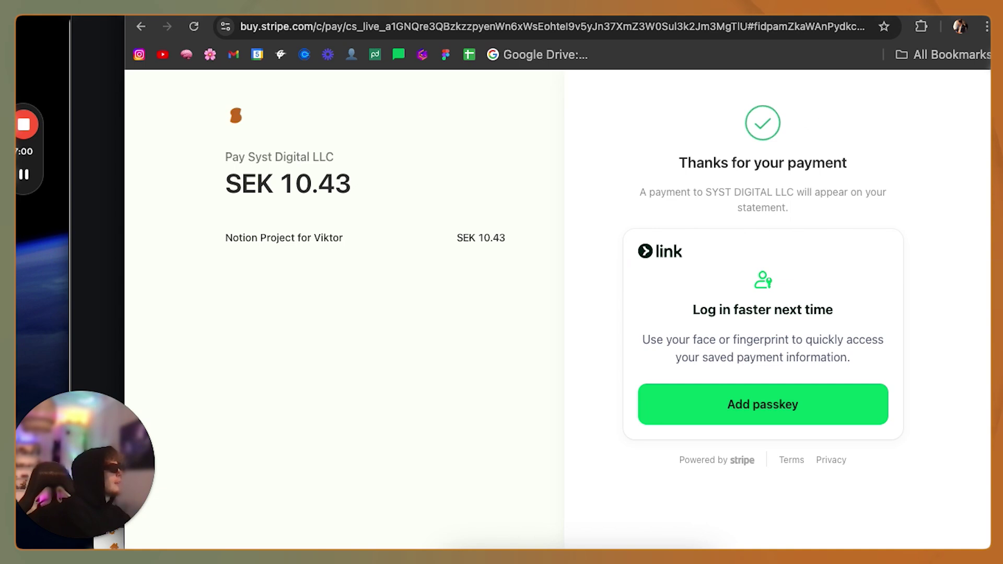
Close the Stripe thank-you page after the SEK 10.43 payment to return to Gmail
key(super+w)
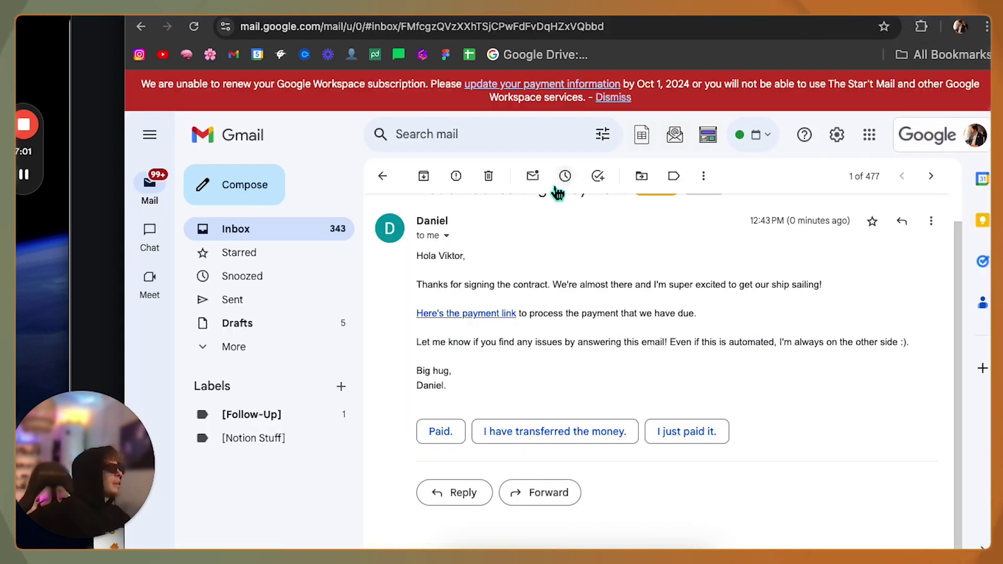
Read the Everything's set up! welcome email with its intake-form link and Notion workspace instructions
click(255, 229)
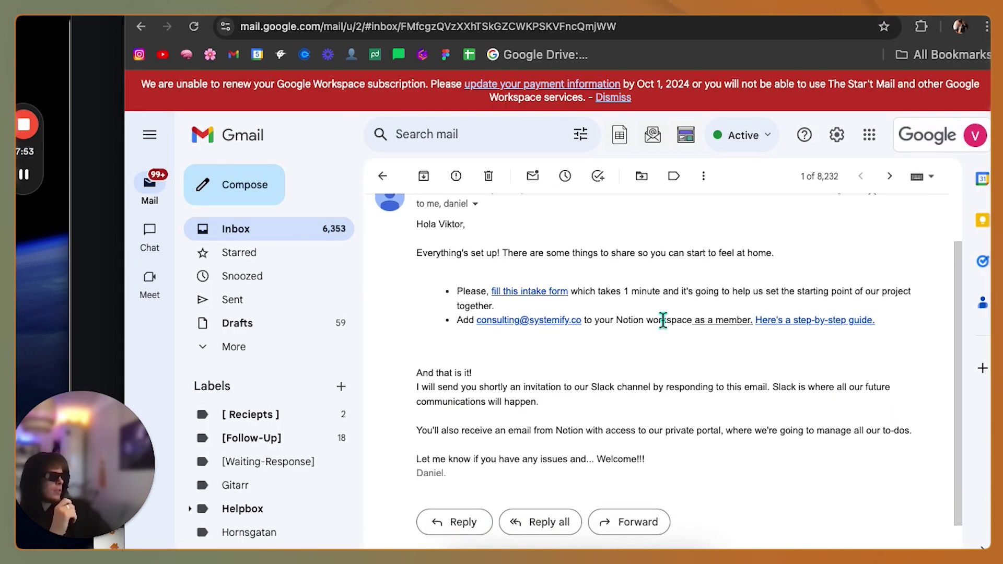
scroll(662, 318, down, 2)
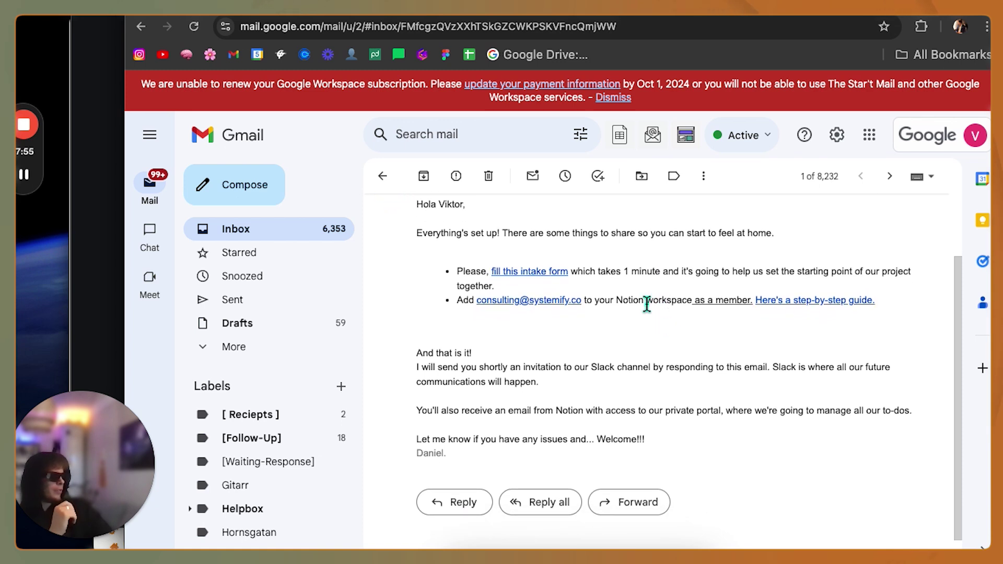
scroll(617, 297, up, 1)
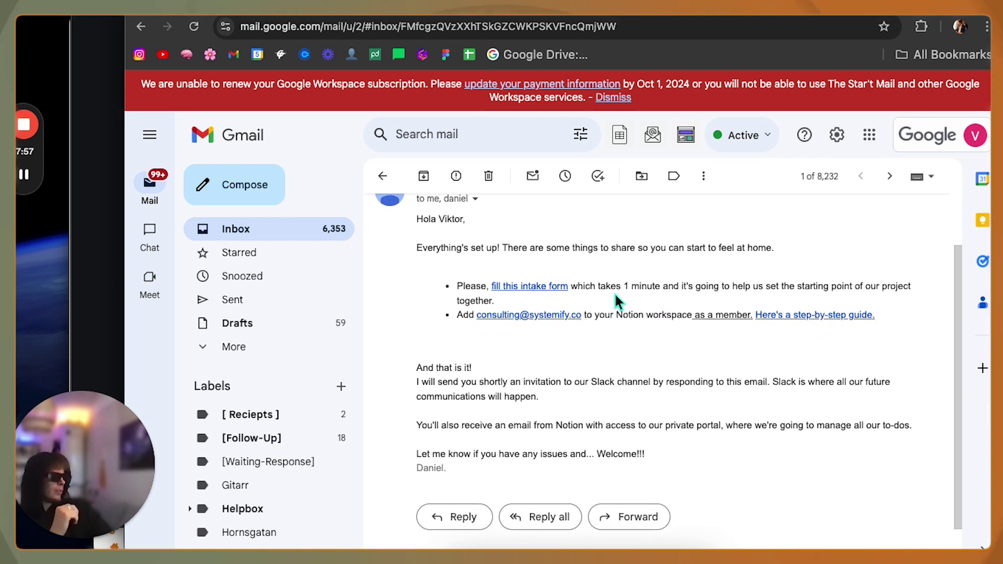